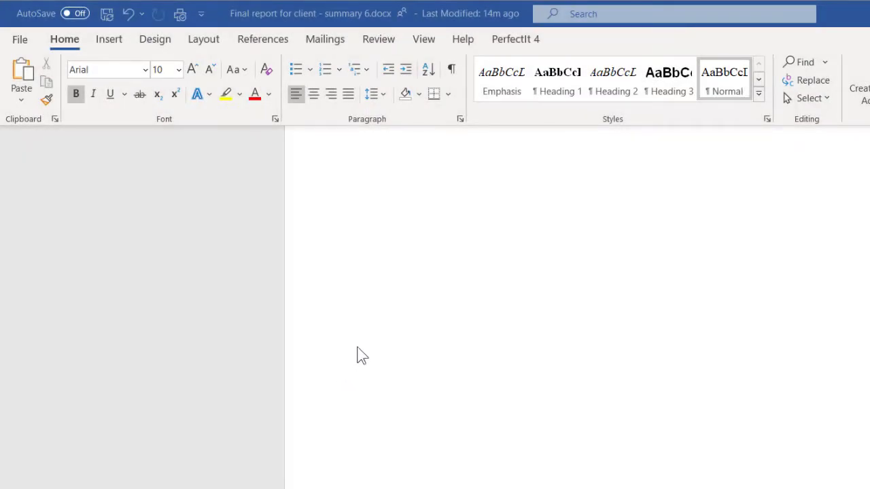
Step: Launch the PerfectIt pane from the PerfectIt 4 tab beside the proposal document
left_click(515, 39)
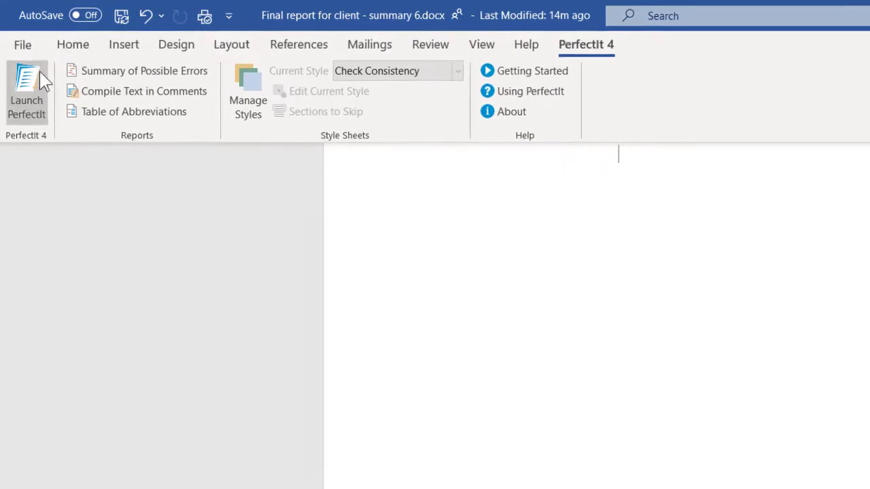
left_click(38, 75)
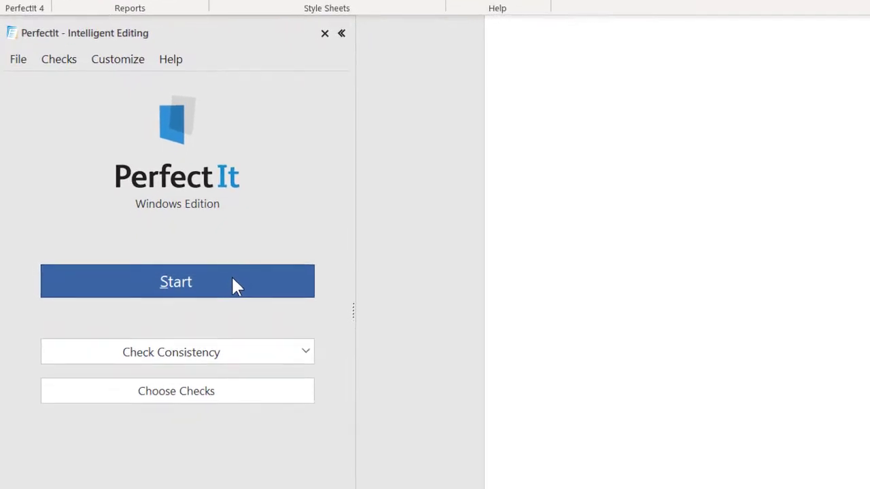
Step: Start the consistency check and keep 'cooperation' as the preferred hyphenation
left_click(236, 283)
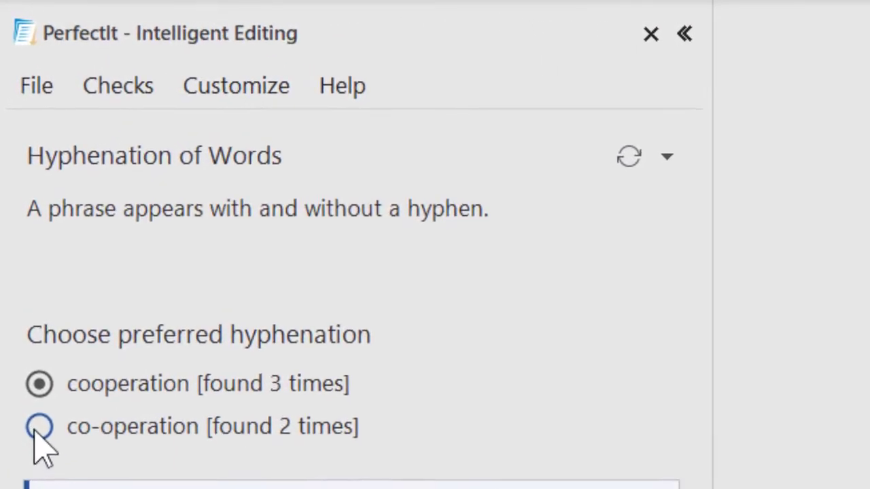
left_click(37, 429)
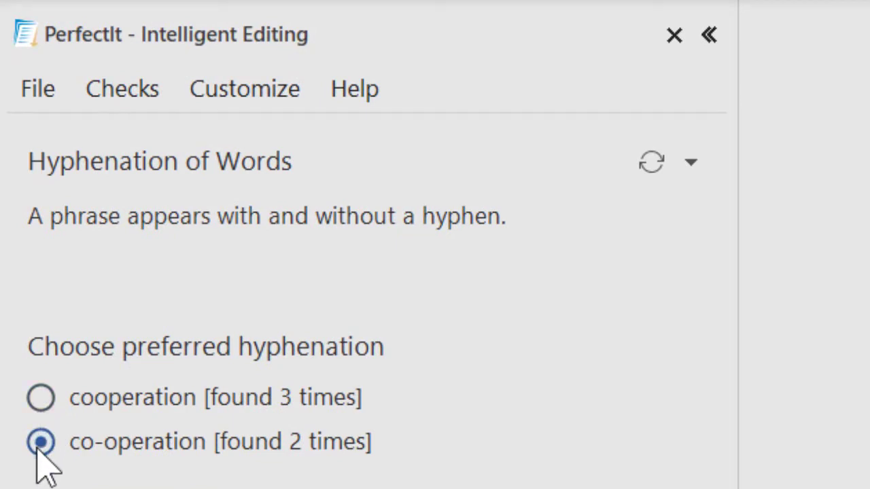
left_click(42, 395)
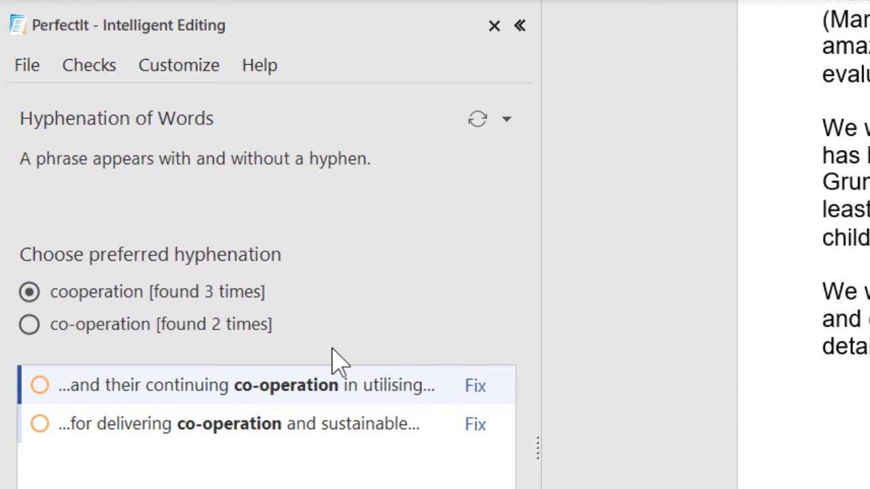
Step: Fix both 'co-operation' occurrences to 'cooperation' and continue to spelling variations
left_click(476, 386)
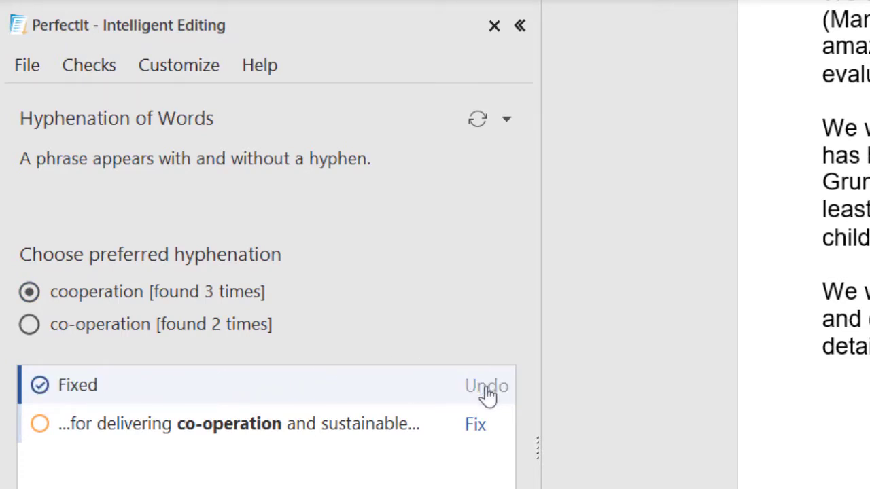
left_click(478, 438)
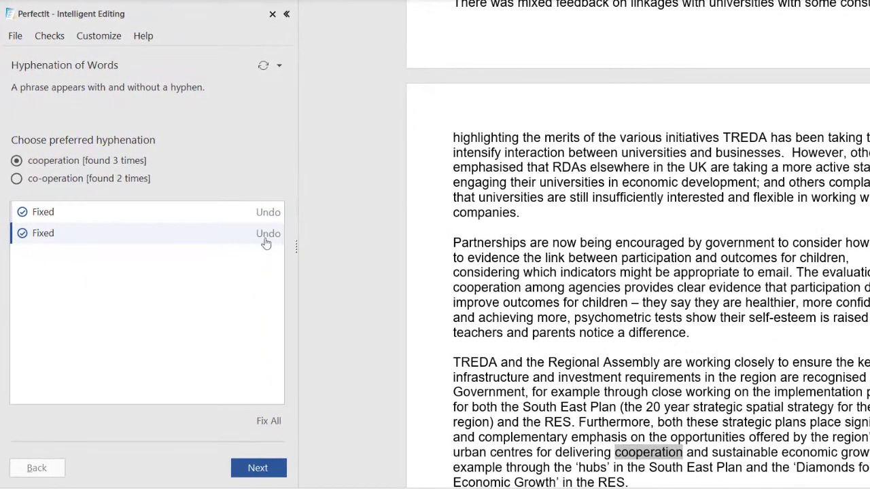
left_click(264, 466)
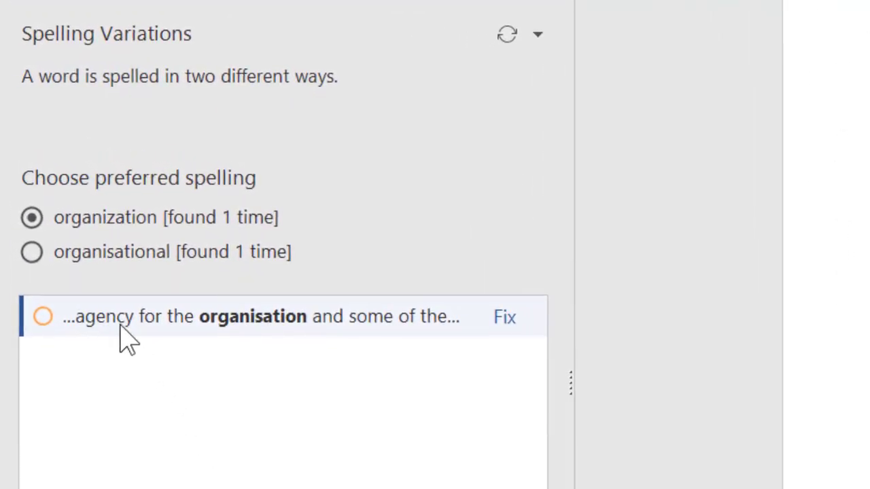
Step: Choose 'organization' over 'organisational', fix 'organisation', and continue to undefined abbreviations
left_click(31, 256)
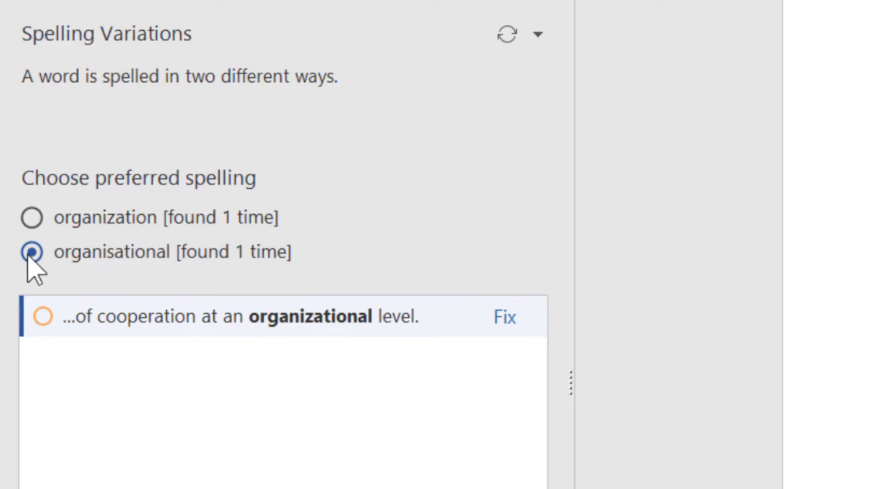
left_click(32, 219)
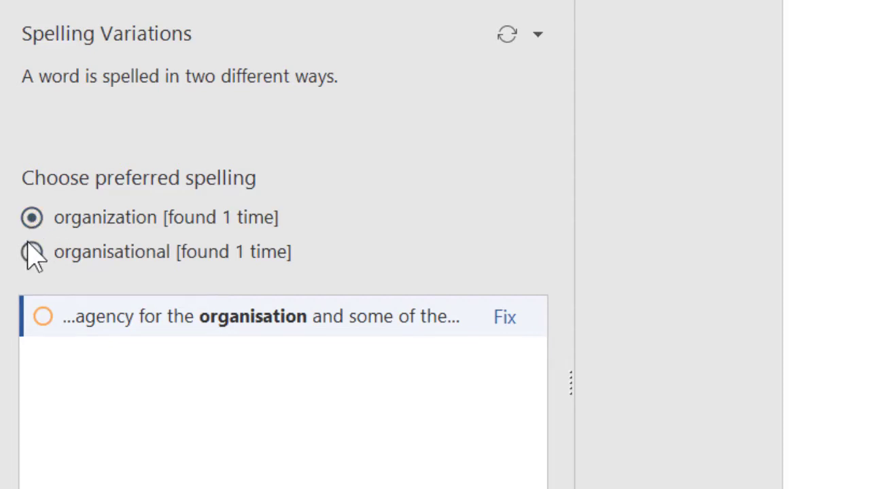
left_click(32, 253)
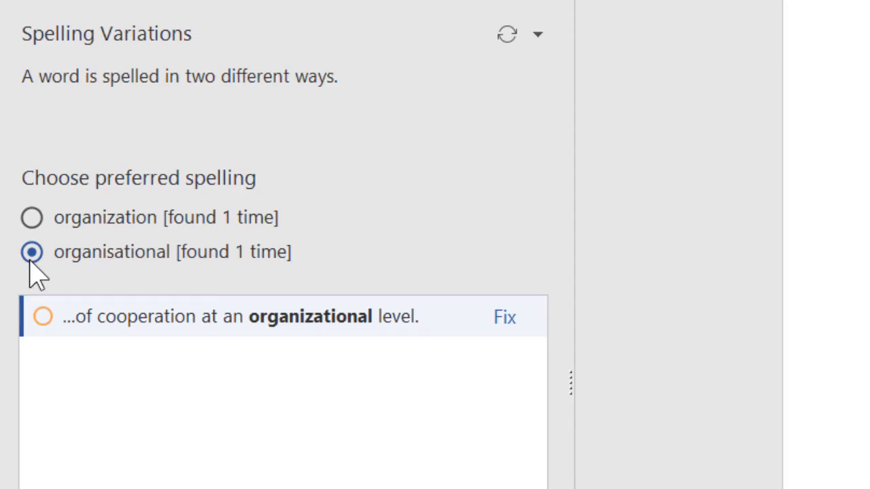
left_click(32, 218)
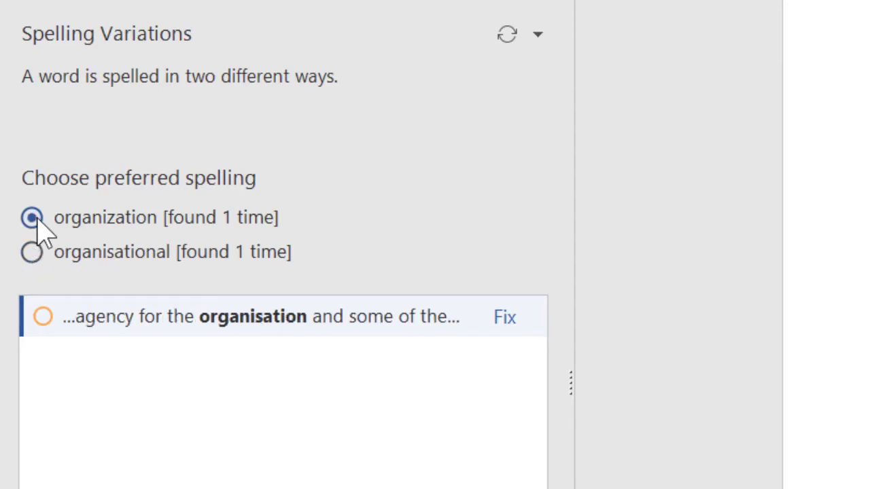
left_click(506, 320)
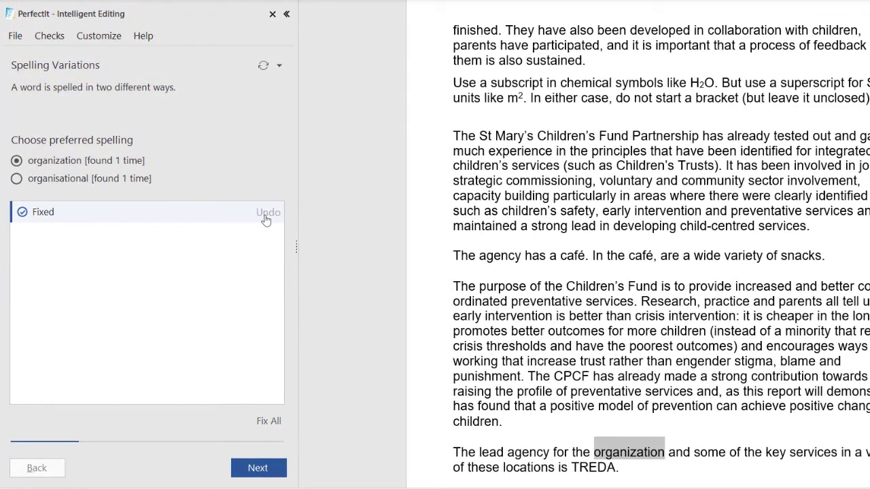
left_click(259, 468)
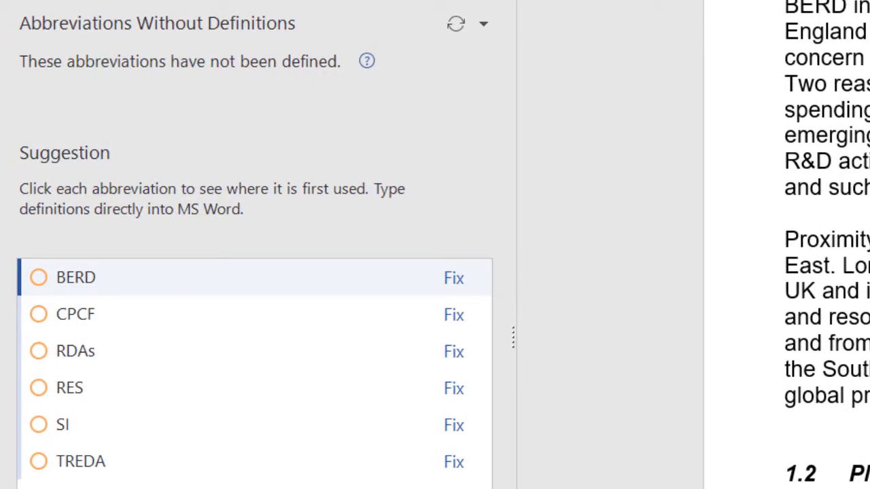
Step: Review first uses of CPCF, RDAs, RES, SI, TREDA and BERD, then define BERD
left_click(123, 319)
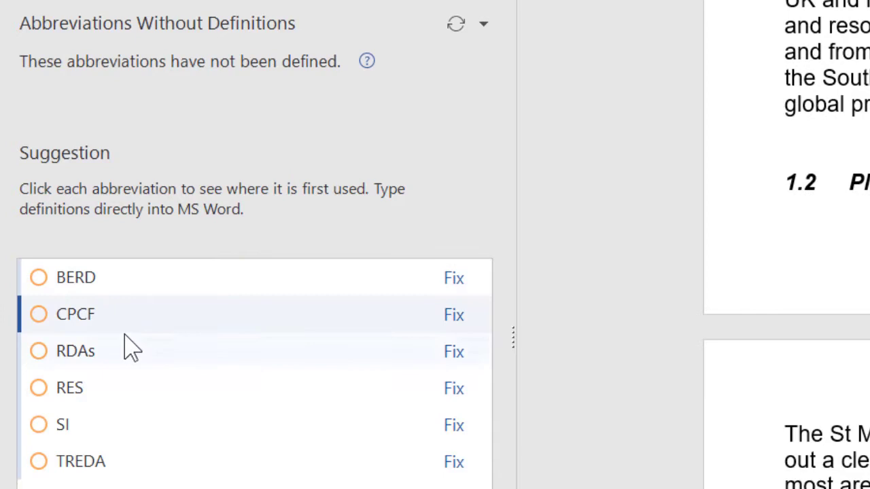
left_click(124, 349)
left_click(121, 395)
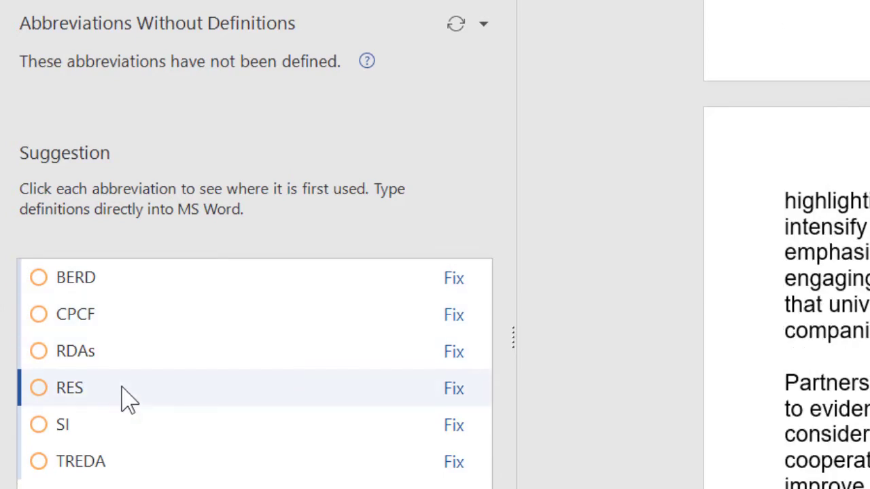
left_click(123, 430)
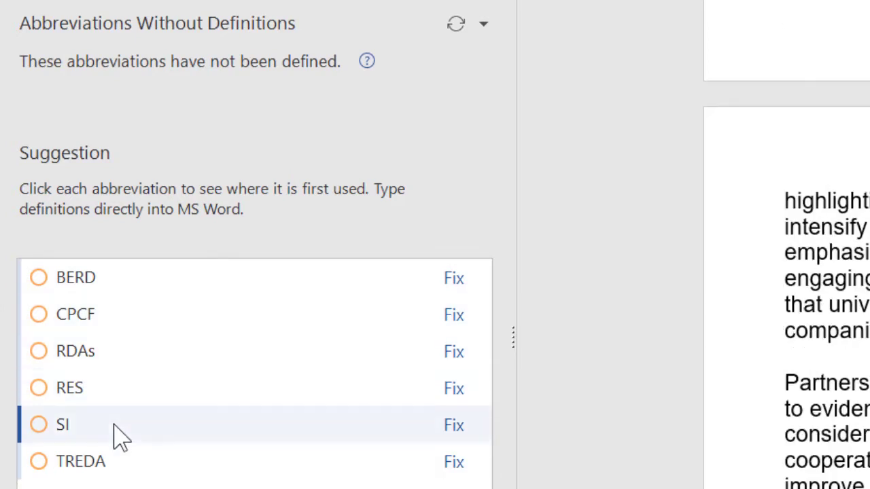
left_click(122, 472)
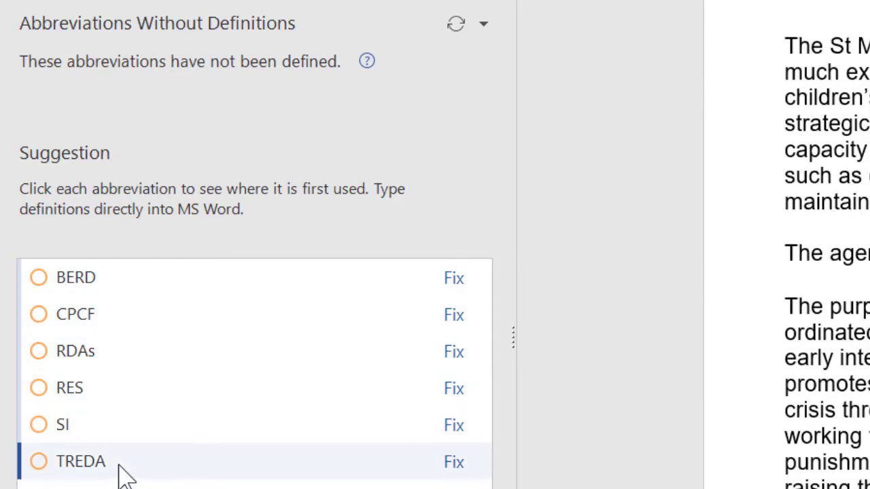
left_click(132, 294)
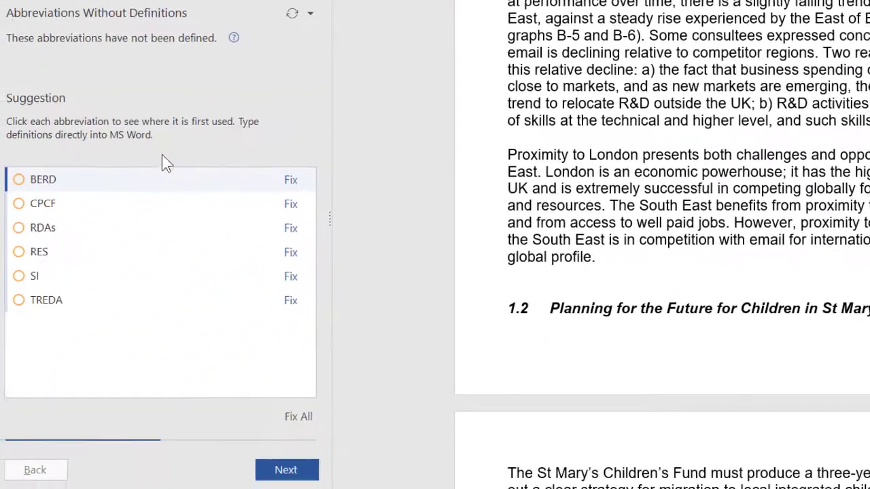
left_click(102, 204)
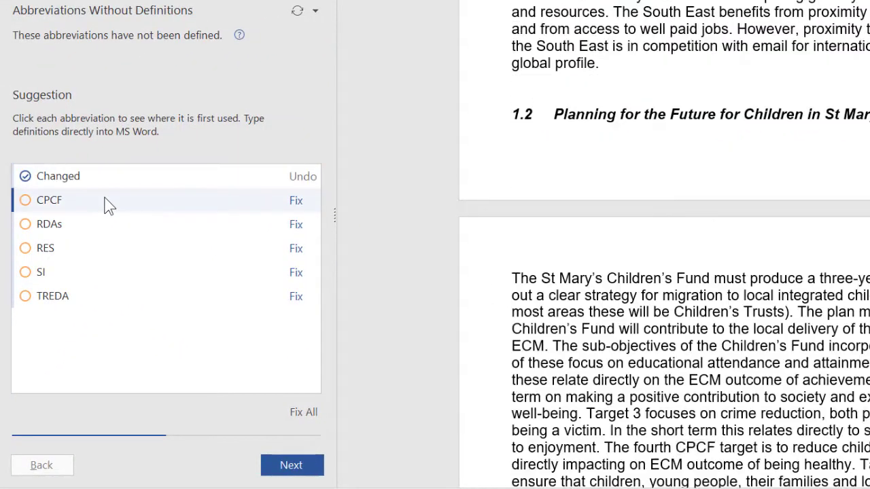
Step: Compare 'Government' with 'government', keep lowercase unchanged, and advance to Finalization Tasks
left_click(275, 468)
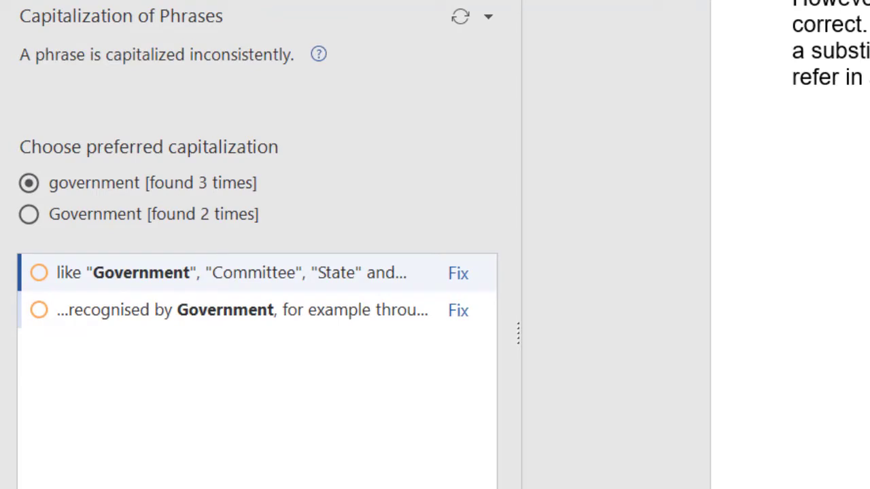
left_click(30, 215)
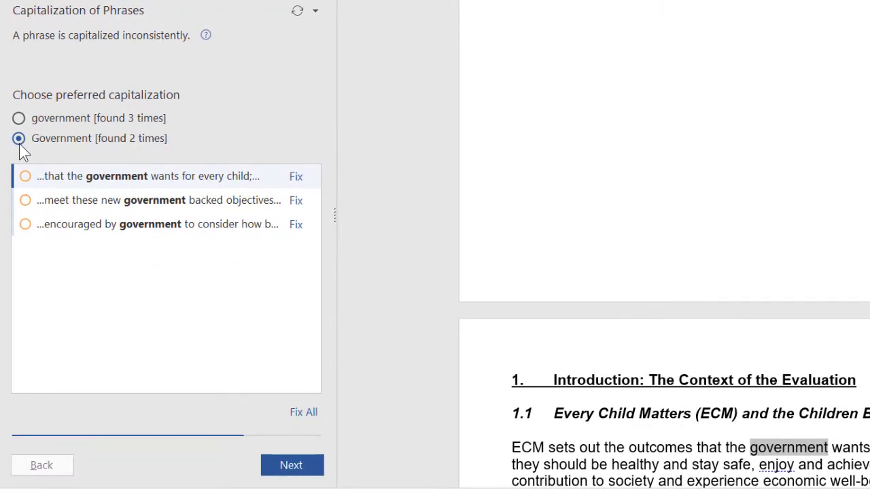
left_click(19, 119)
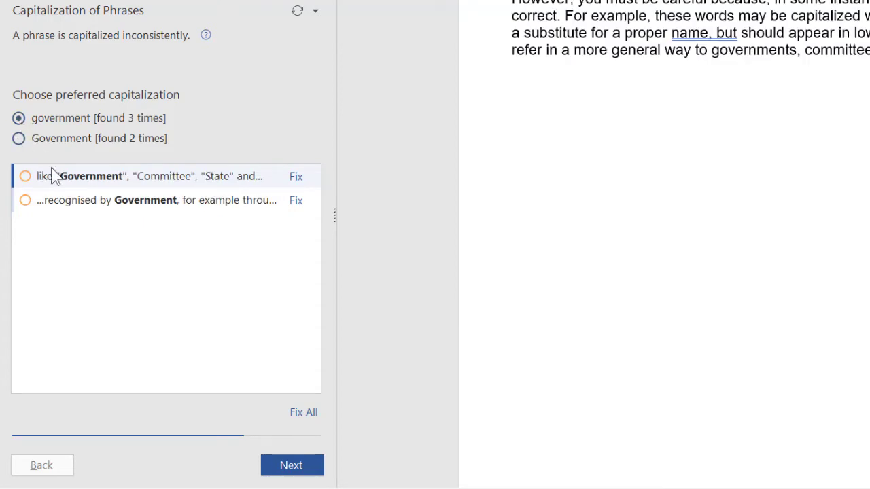
left_click(310, 473)
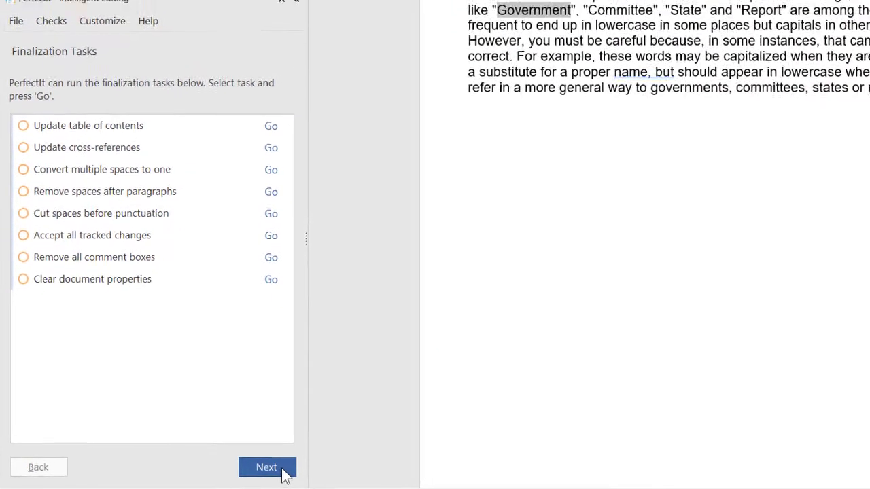
Step: Show the full checks list from Capitalization of Phrases with Abbreviation Definitions' six sub-checks expanded
left_click(272, 473)
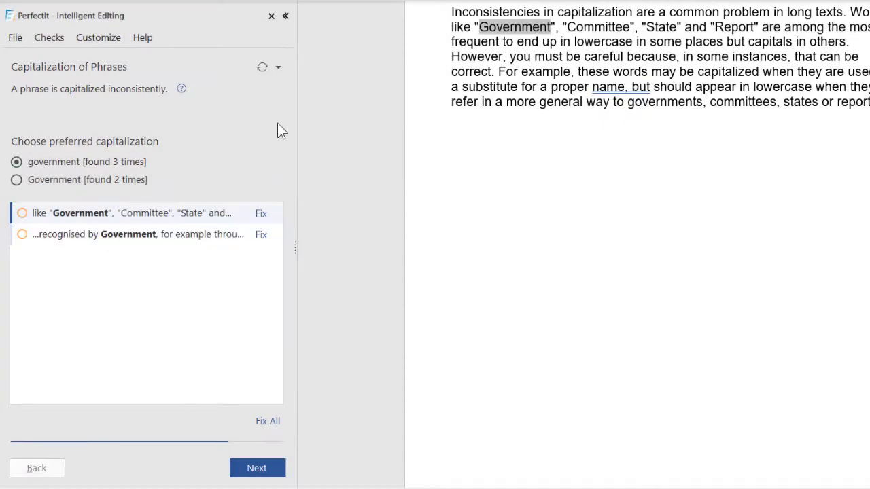
left_click(278, 67)
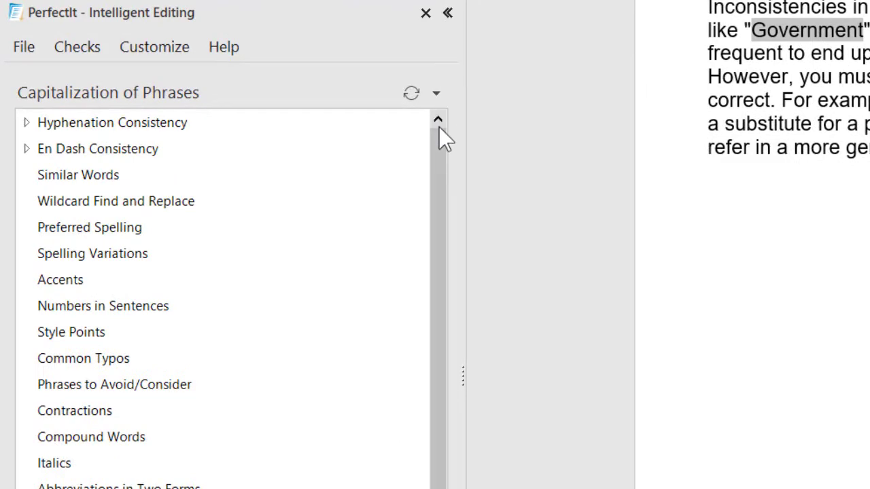
left_click(441, 142)
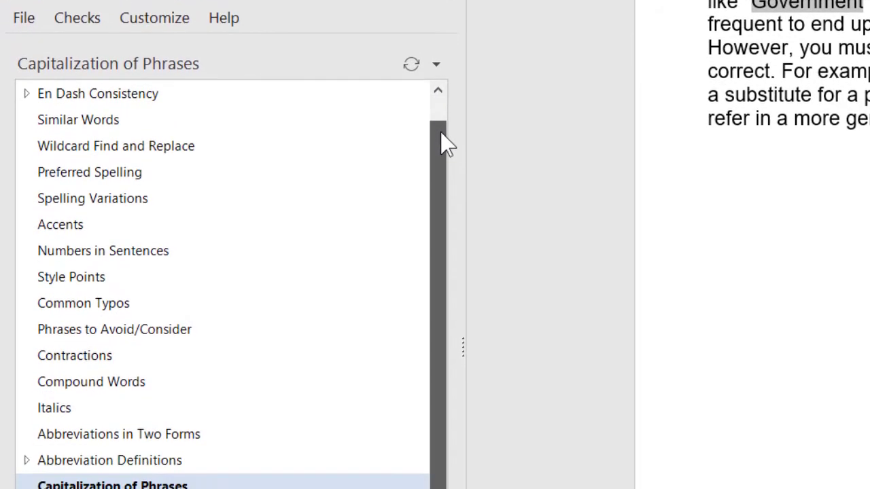
left_click_drag(445, 143, 446, 179)
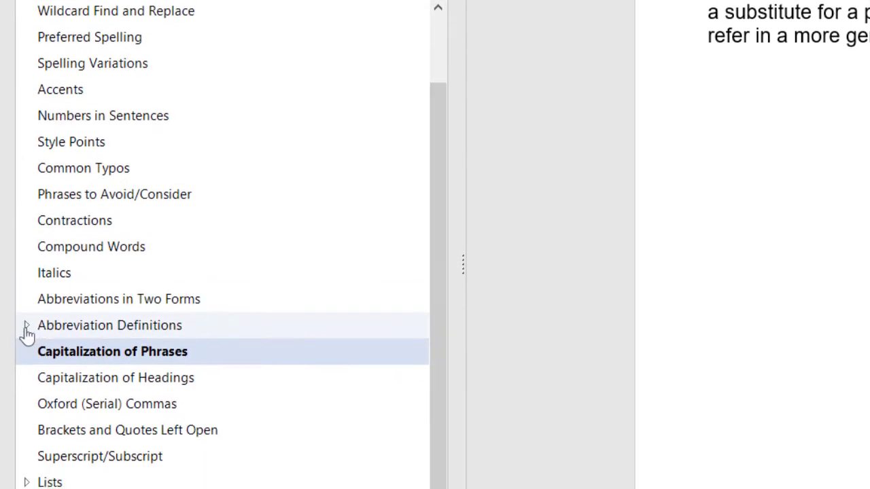
left_click(25, 327)
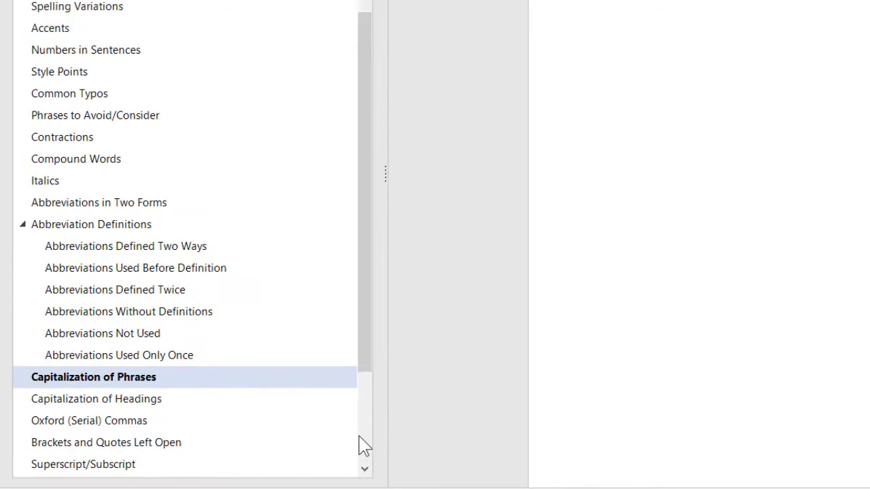
left_click(313, 470)
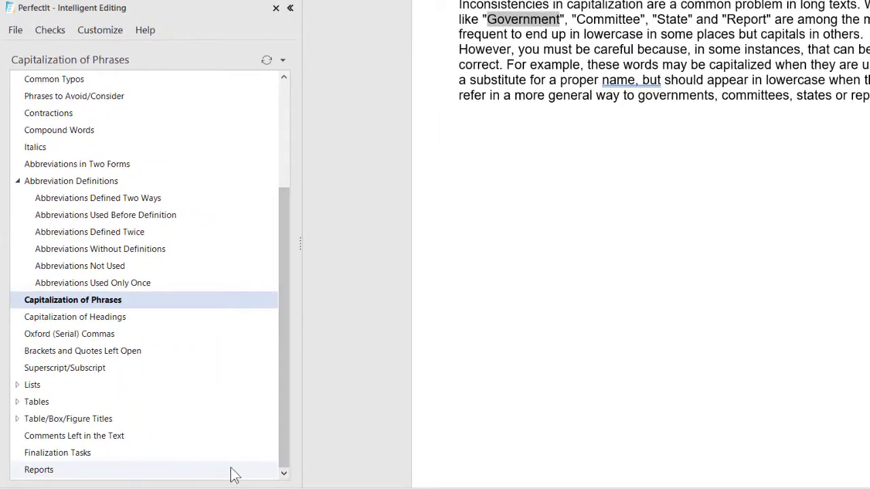